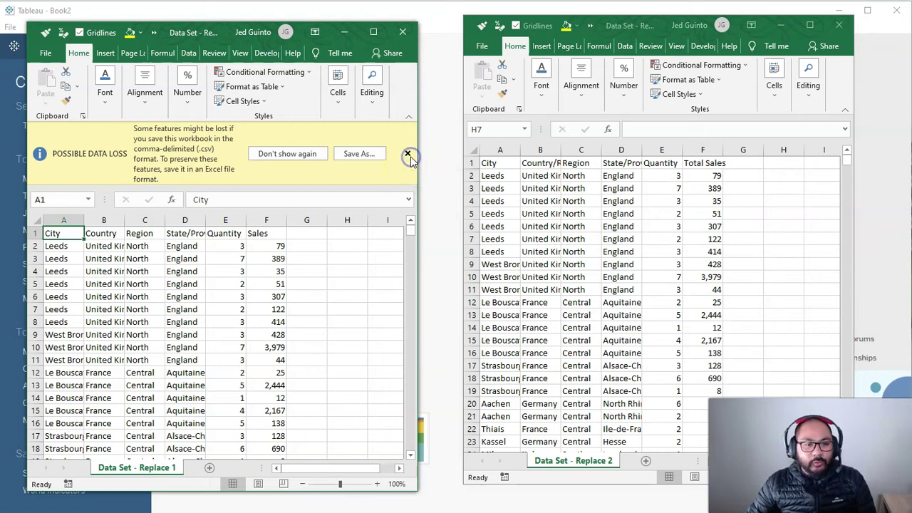
Close the yellow Possible Data Loss bar on the Data Set - Replace 1 workbook.
{"action": "left_click", "coordinate": [408, 155]}
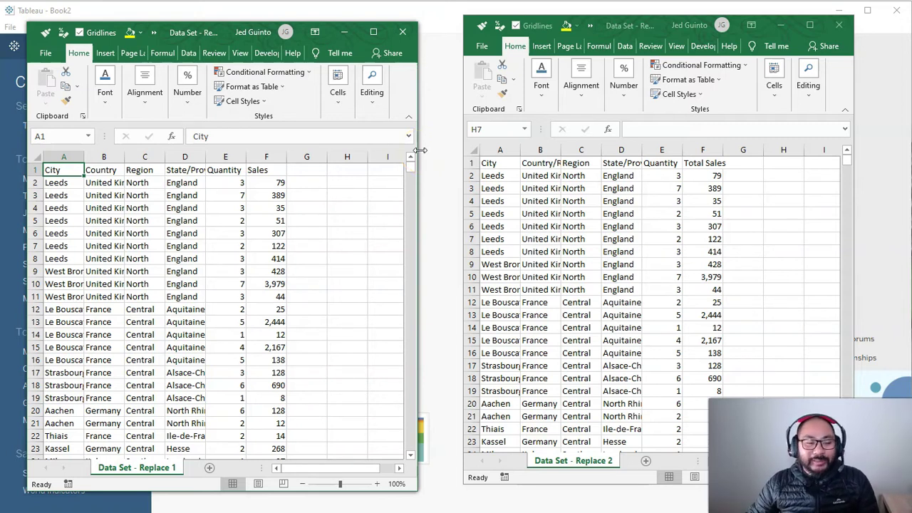
Widen columns A–F of Replace 1 together so full country and province names show.
{"action": "left_click", "coordinate": [103, 170]}
{"action": "left_click", "coordinate": [68, 158]}
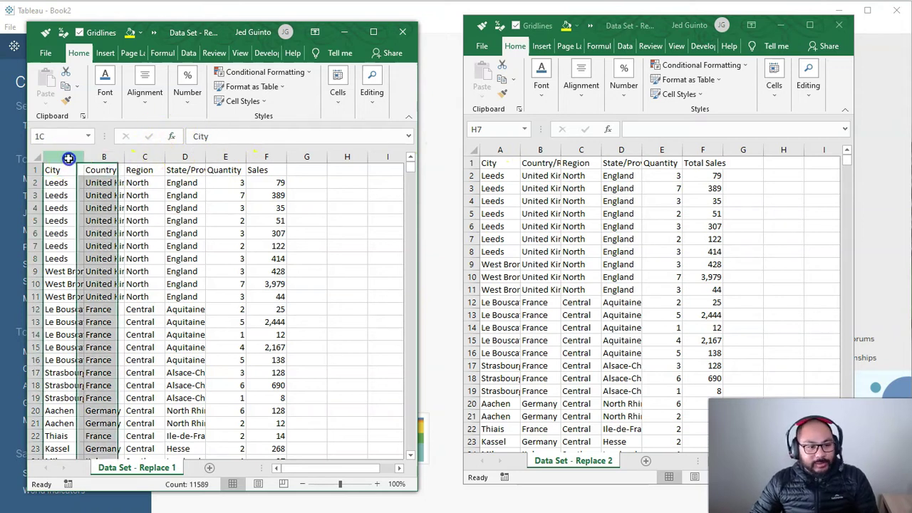
{"action": "left_click_drag", "start_coordinate": [68, 158], "coordinate": [271, 156]}
{"action": "double_click", "coordinate": [246, 157]}
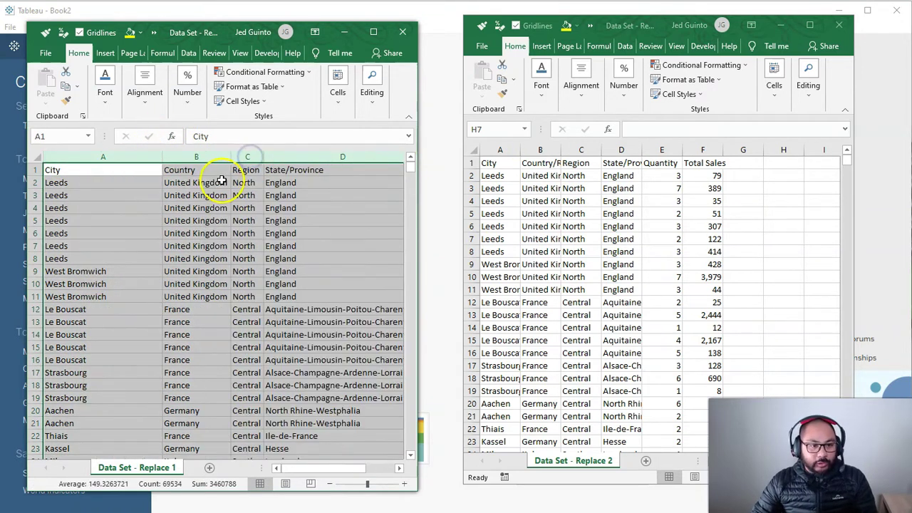
{"action": "key", "text": "ctrl+z"}
{"action": "left_click", "coordinate": [317, 220]}
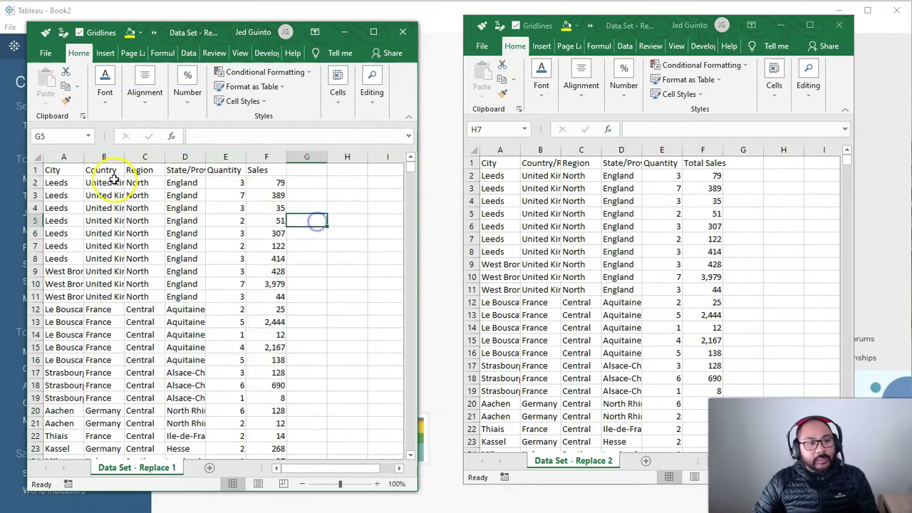
{"action": "left_click_drag", "start_coordinate": [75, 157], "coordinate": [256, 159]}
{"action": "left_click_drag", "start_coordinate": [84, 157], "coordinate": [92, 156]}
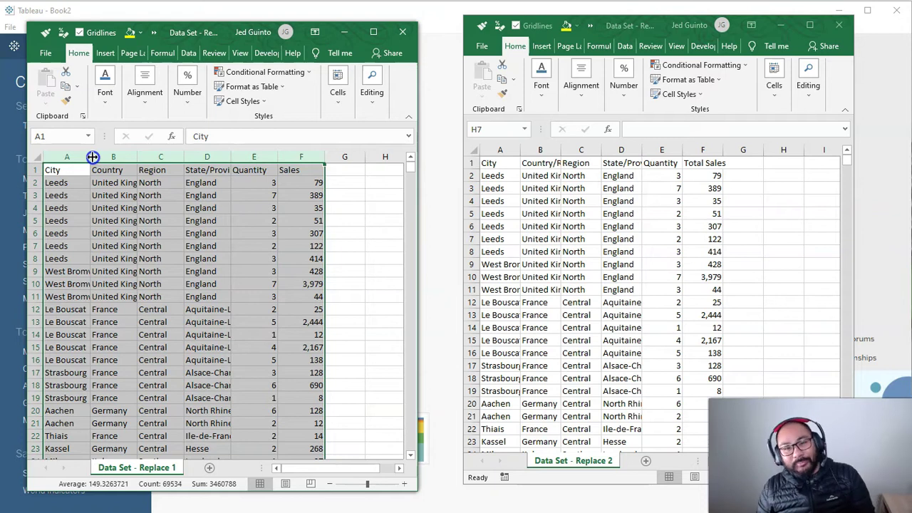
Widen Replace 2's Country/Region column and compare its headers with Replace 1's Country and Sales.
{"action": "left_click", "coordinate": [538, 189]}
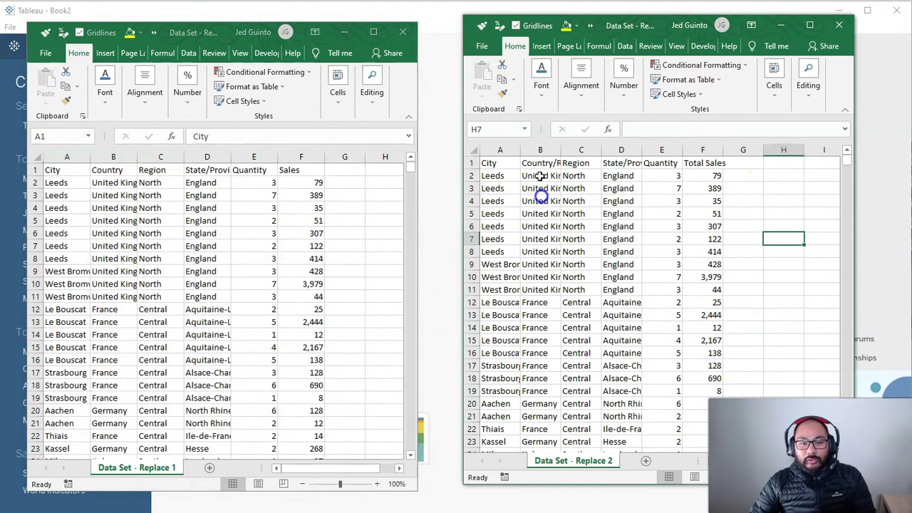
{"action": "left_click_drag", "start_coordinate": [560, 150], "coordinate": [589, 149]}
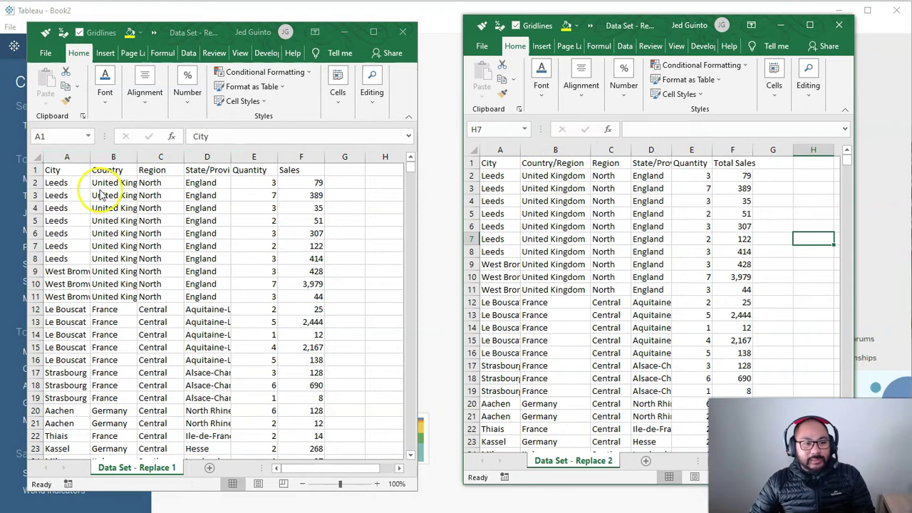
{"action": "left_click", "coordinate": [114, 170]}
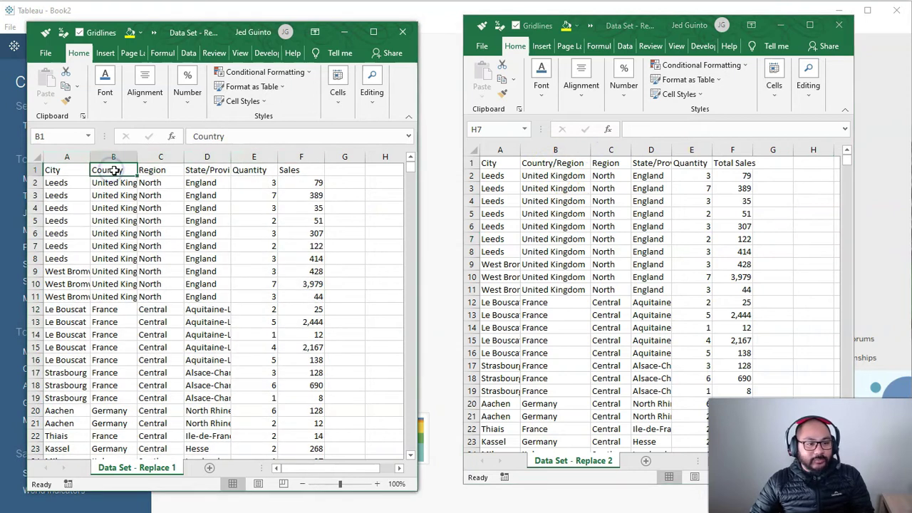
{"action": "left_click", "coordinate": [560, 161]}
{"action": "left_click", "coordinate": [721, 163]}
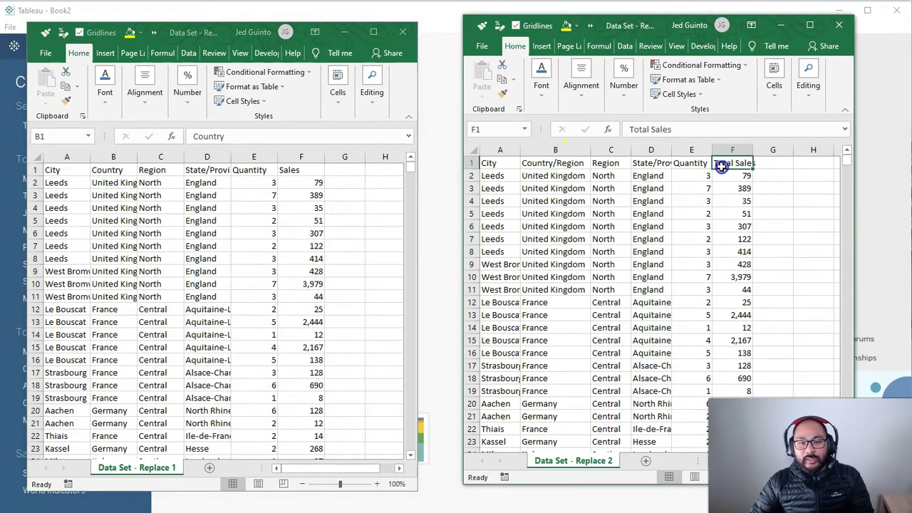
{"action": "left_click", "coordinate": [302, 170]}
{"action": "left_click", "coordinate": [733, 163]}
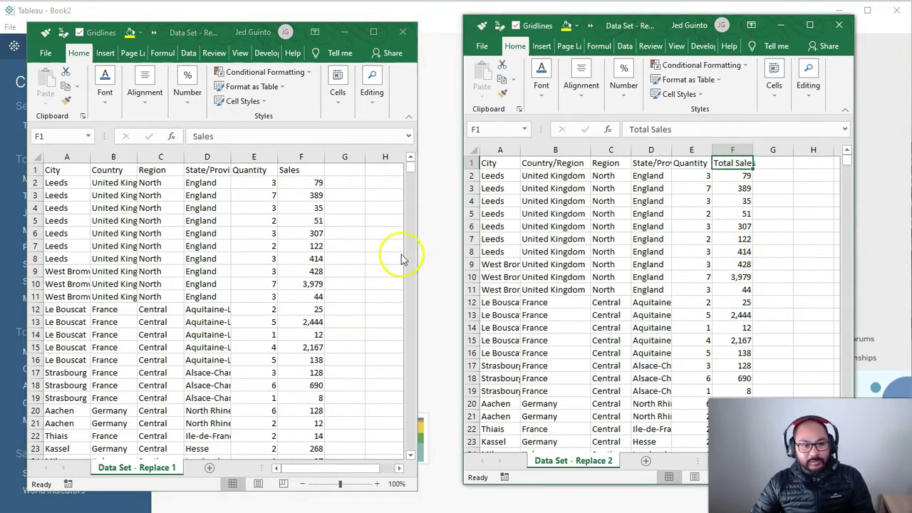
{"action": "left_click_drag", "start_coordinate": [740, 188], "coordinate": [709, 188]}
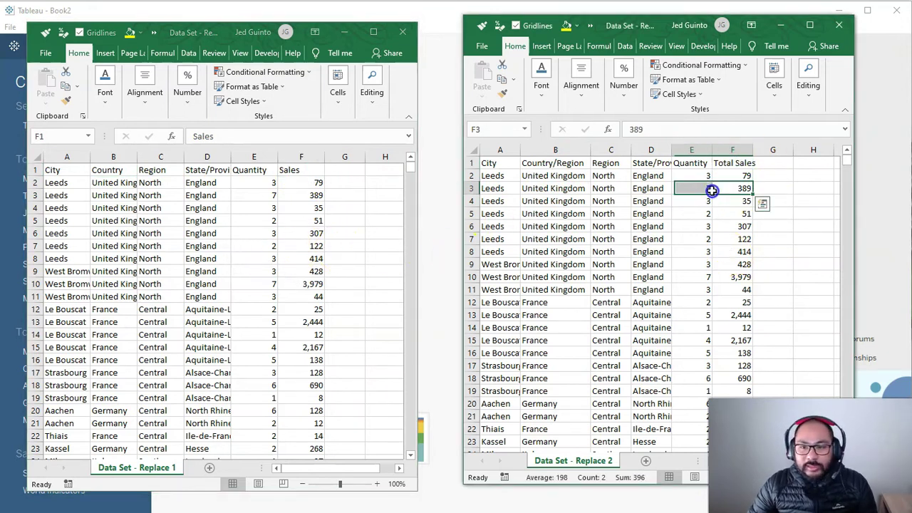
Save and close both the Replace 2 and Replace 1 Excel workbooks.
{"action": "left_click", "coordinate": [839, 25]}
{"action": "left_click", "coordinate": [407, 282]}
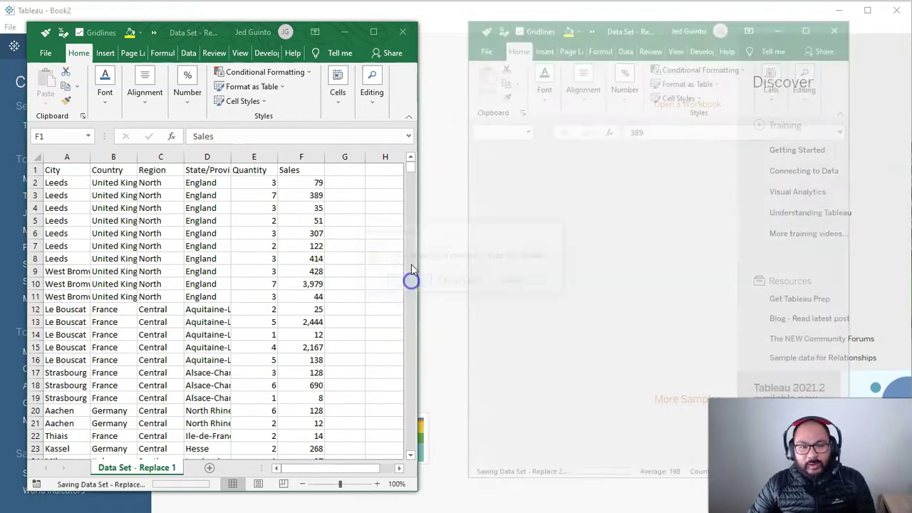
{"action": "left_click", "coordinate": [400, 32]}
{"action": "left_click", "coordinate": [404, 282]}
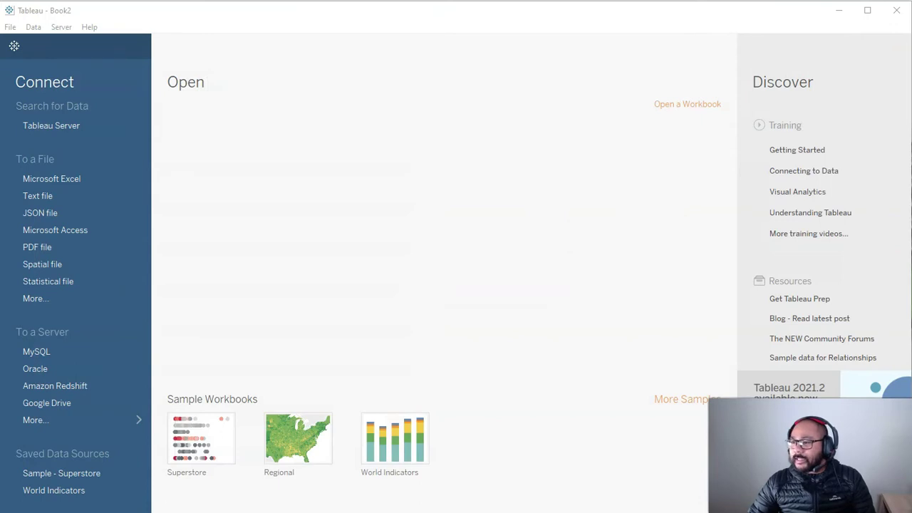
Connect Tableau to Data Set - Replace 1.csv and go to the empty Sheet 1.
{"action": "left_click_drag", "start_coordinate": [911, 235], "coordinate": [403, 246]}
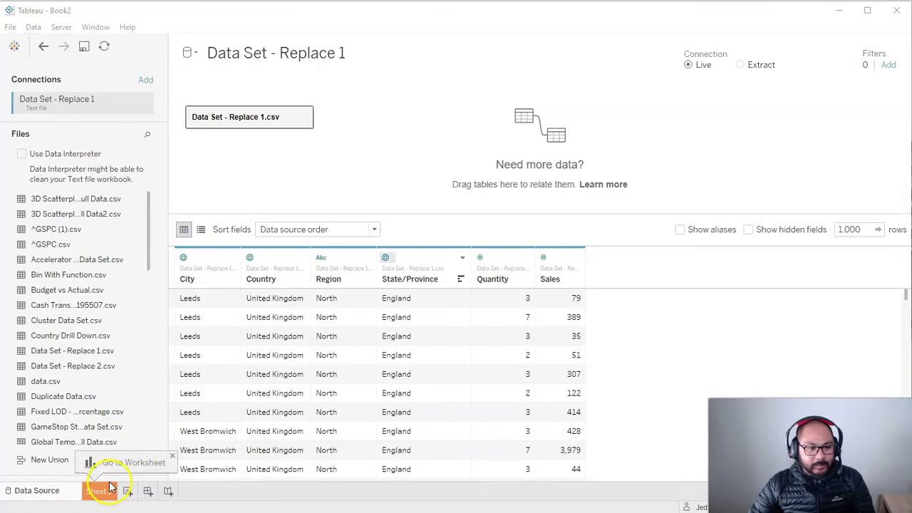
{"action": "left_click", "coordinate": [99, 490]}
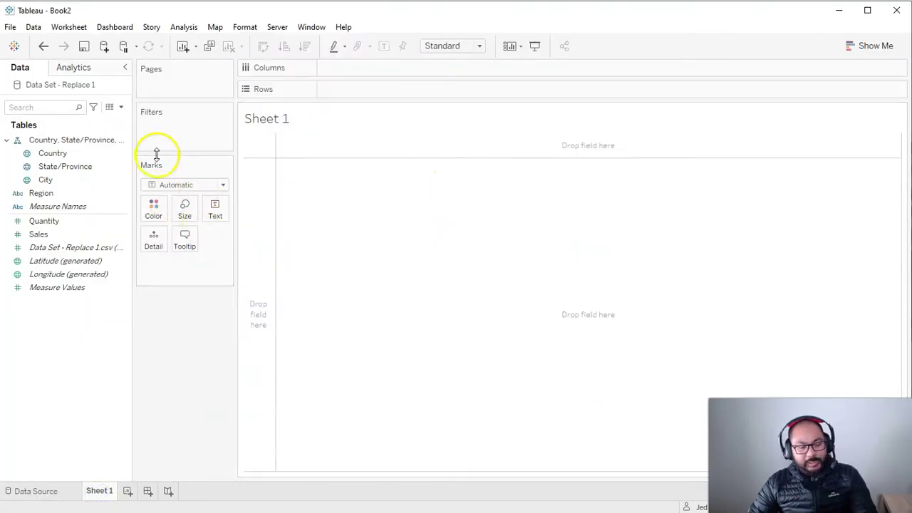
Build a filled map from Country and color it by SUM(Sales), ranging 8,643 to 1,025,096.
{"action": "left_click", "coordinate": [71, 153]}
{"action": "mouse_move", "coordinate": [47, 161]}
{"action": "left_mouse_down"}
{"action": "mouse_move", "coordinate": [214, 209]}
{"action": "mouse_move", "coordinate": [255, 152]}
{"action": "mouse_move", "coordinate": [64, 158]}
{"action": "left_mouse_up"}
{"action": "double_click", "coordinate": [63, 154]}
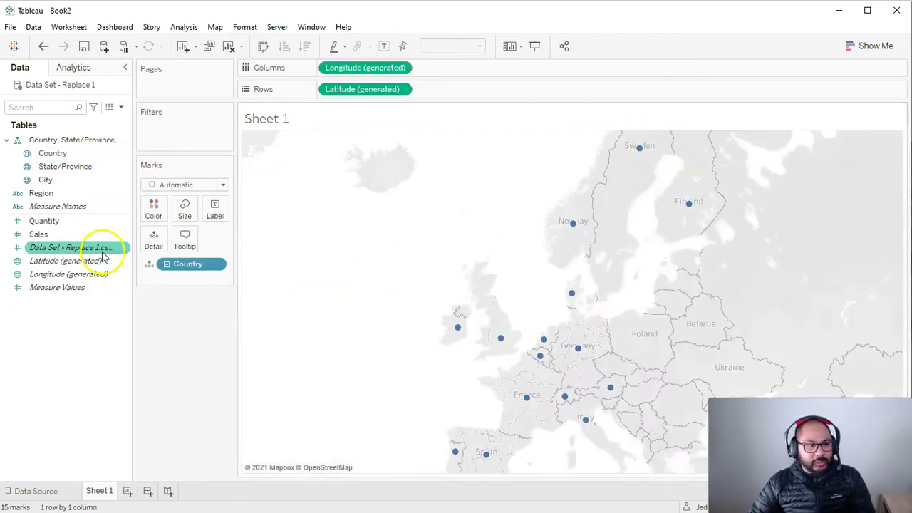
{"action": "left_click_drag", "start_coordinate": [38, 233], "coordinate": [153, 206]}
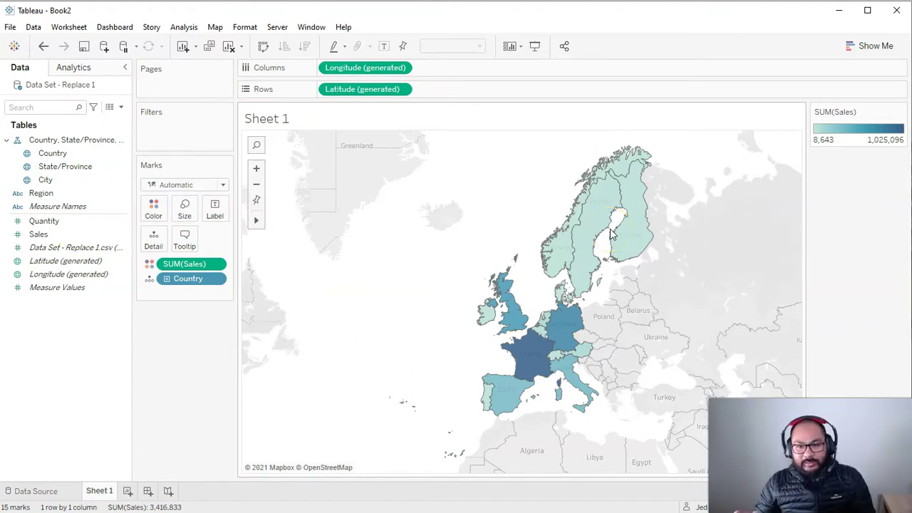
{"action": "left_click", "coordinate": [78, 416]}
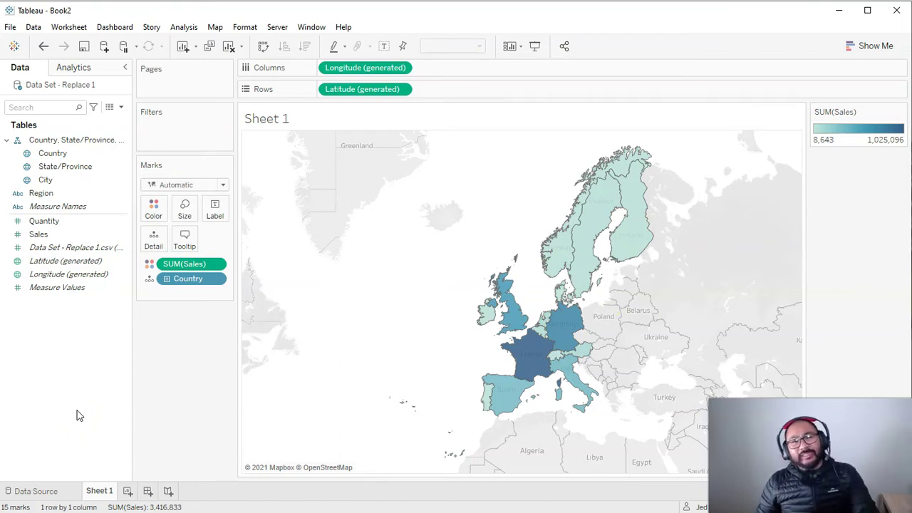
{"action": "left_click", "coordinate": [125, 411]}
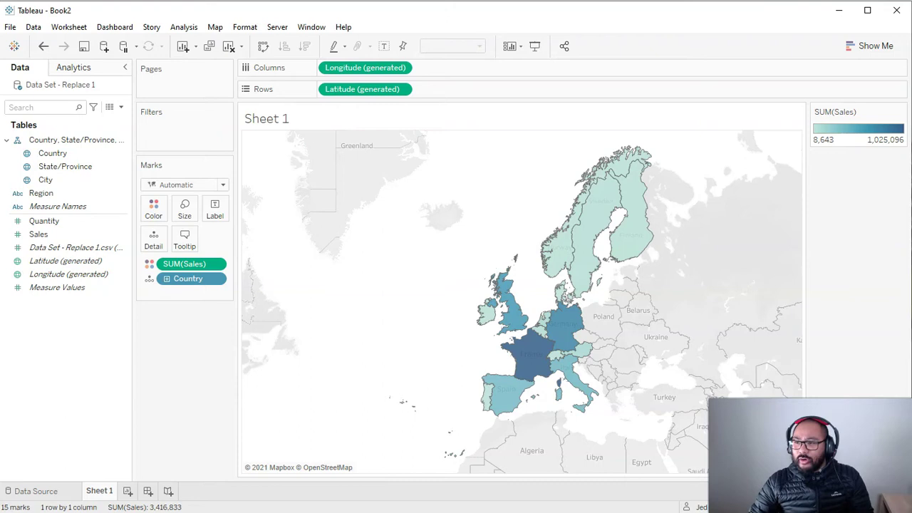
Position the Downloads folder window over Tableau and select Data Set - Replace 2.csv.
{"action": "left_click_drag", "start_coordinate": [911, 168], "coordinate": [715, 155]}
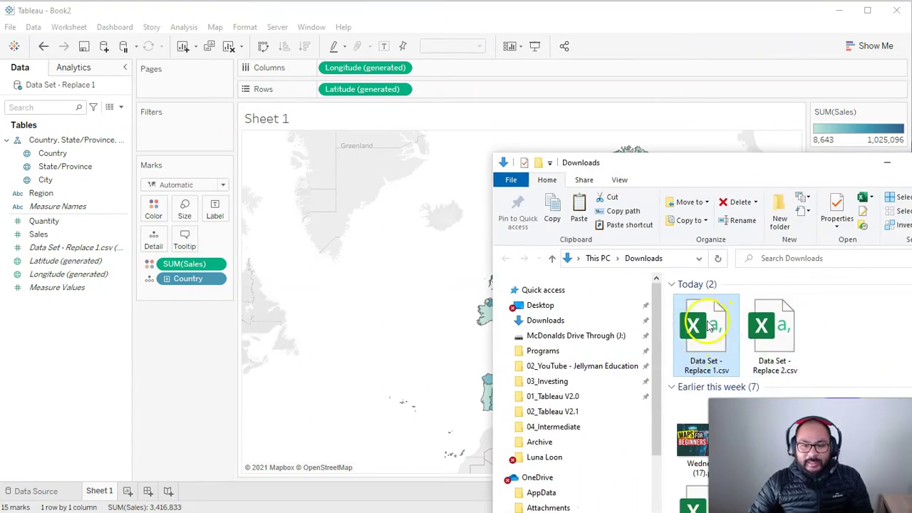
{"action": "left_click_drag", "start_coordinate": [777, 176], "coordinate": [911, 175]}
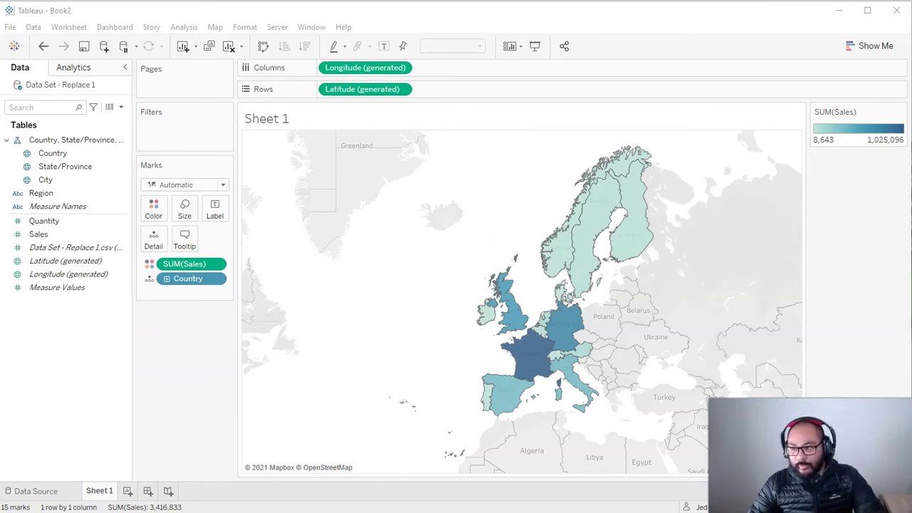
{"action": "left_click", "coordinate": [754, 340]}
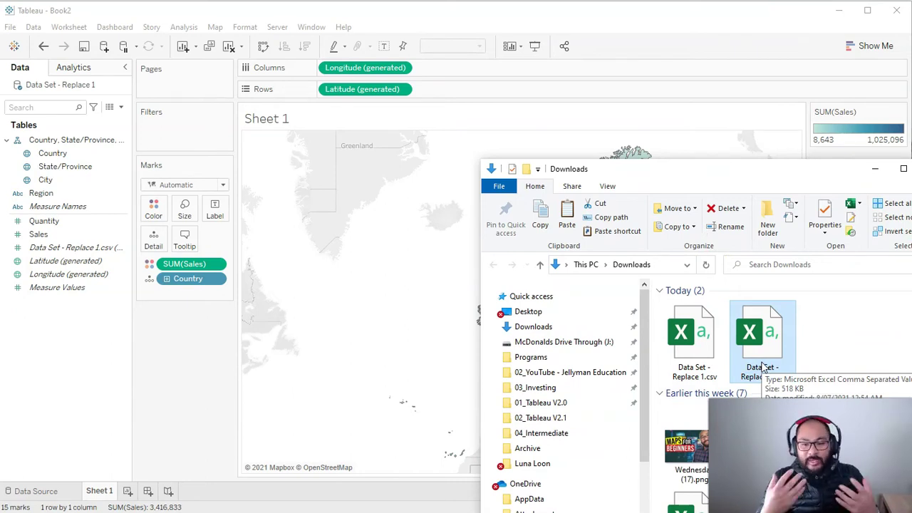
Create a calculated field named 'Sales + 1' with the formula [Sales] + 1.
{"action": "right_click", "coordinate": [68, 321]}
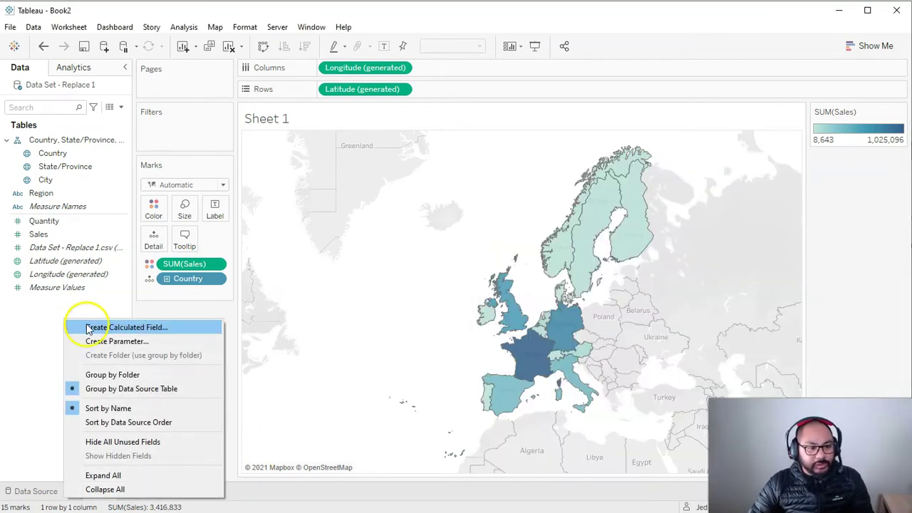
{"action": "left_click", "coordinate": [88, 328]}
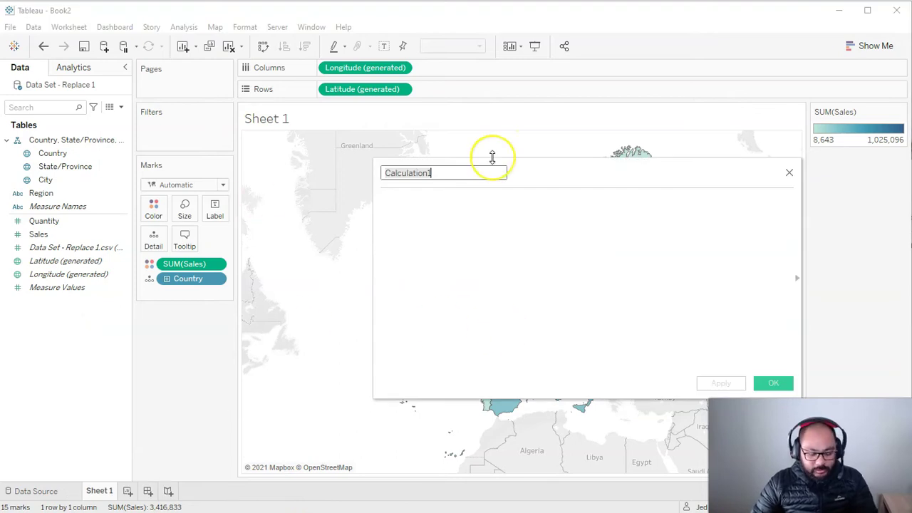
{"action": "type", "text": "Sales + 1"}
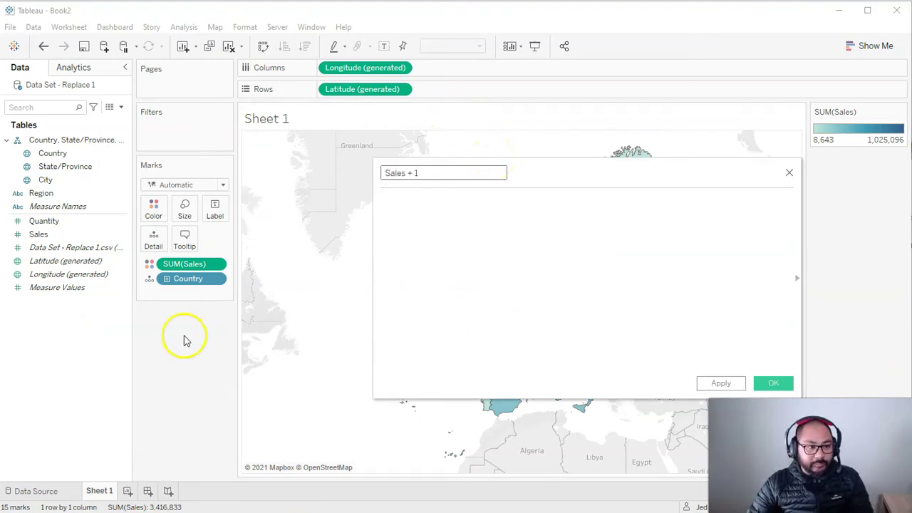
{"action": "left_click_drag", "start_coordinate": [64, 235], "coordinate": [478, 218]}
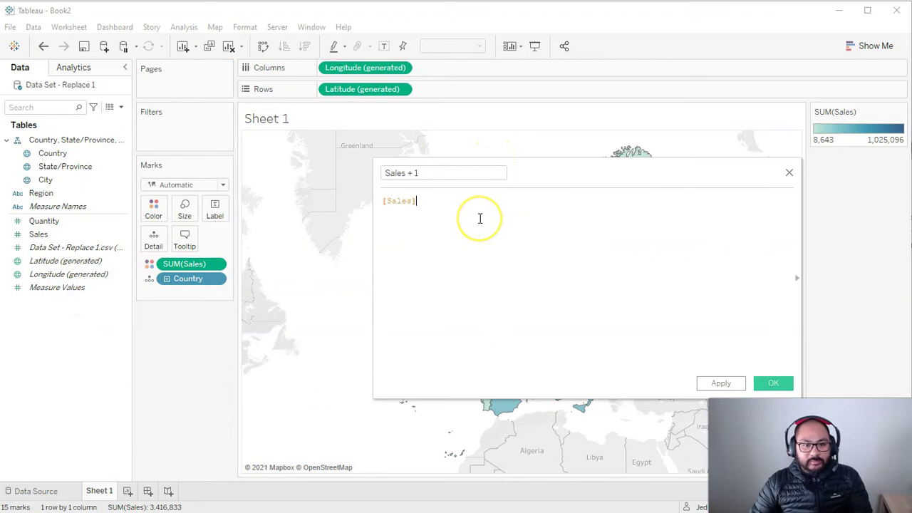
{"action": "type", "text": "+ 1"}
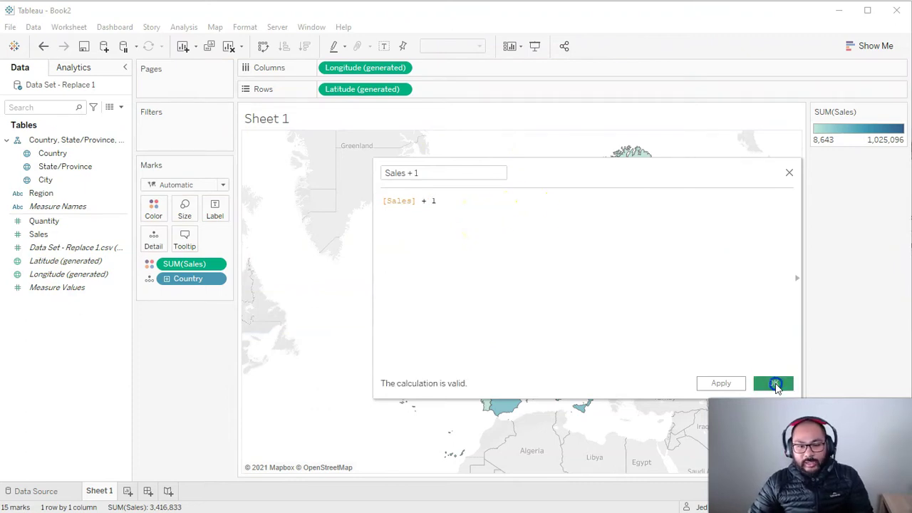
{"action": "left_click", "coordinate": [773, 382]}
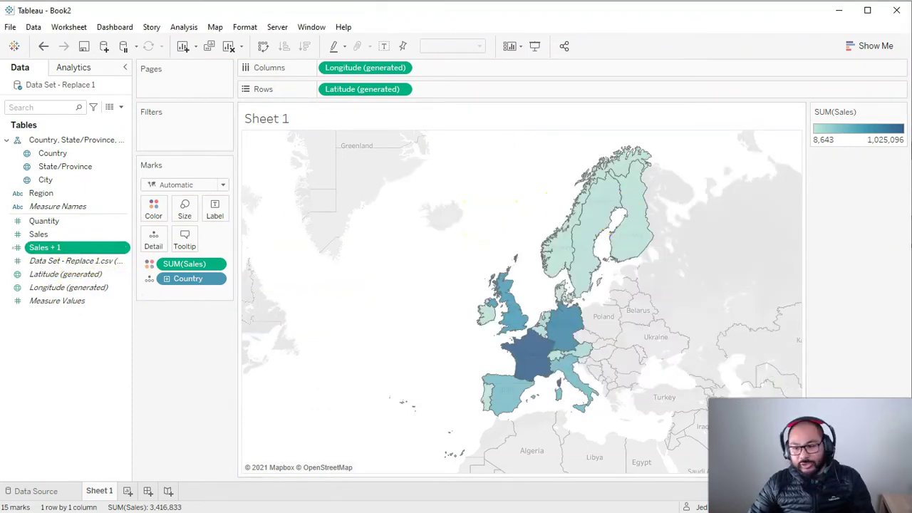
{"action": "key", "text": "alt+Tab"}
Add Data Set - Replace 2.csv as a second data source and return to Sheet 1.
{"action": "left_click_drag", "start_coordinate": [852, 158], "coordinate": [903, 154]}
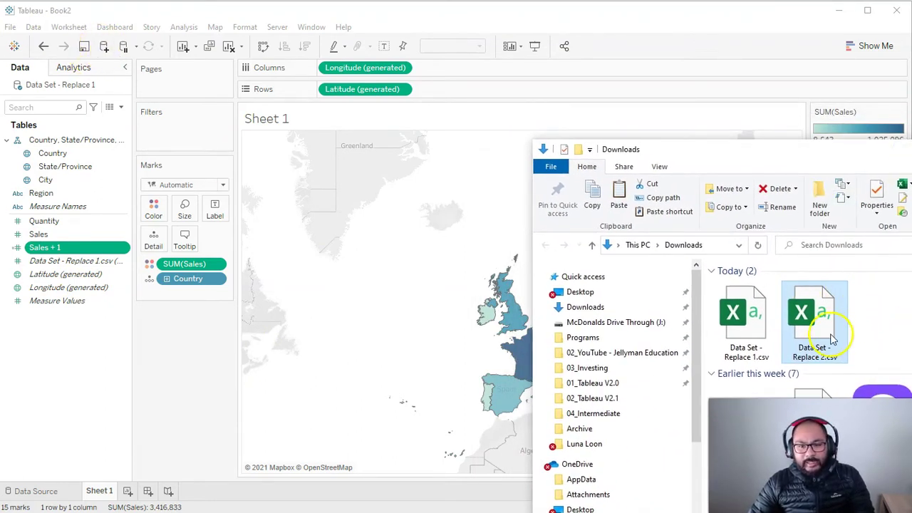
{"action": "left_click_drag", "start_coordinate": [830, 314], "coordinate": [270, 261]}
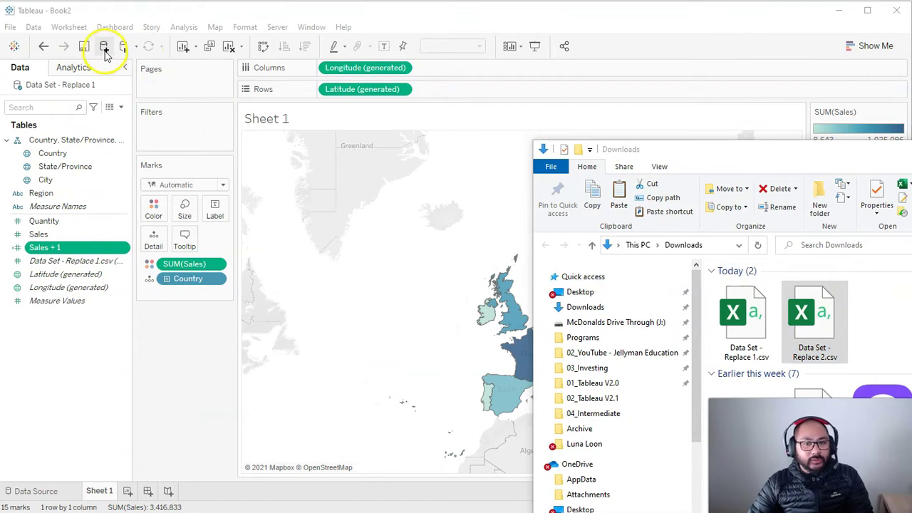
{"action": "left_click_drag", "start_coordinate": [809, 311], "coordinate": [346, 257]}
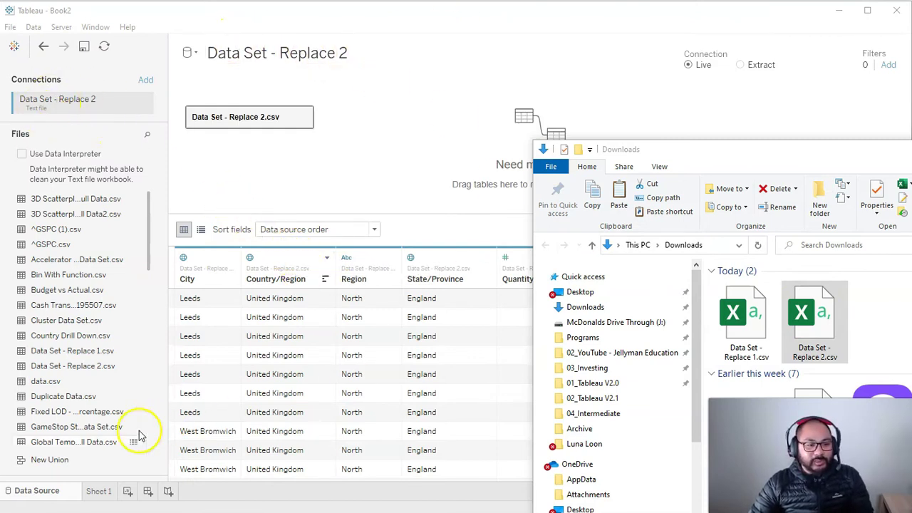
{"action": "left_click", "coordinate": [522, 114]}
{"action": "left_click", "coordinate": [98, 491]}
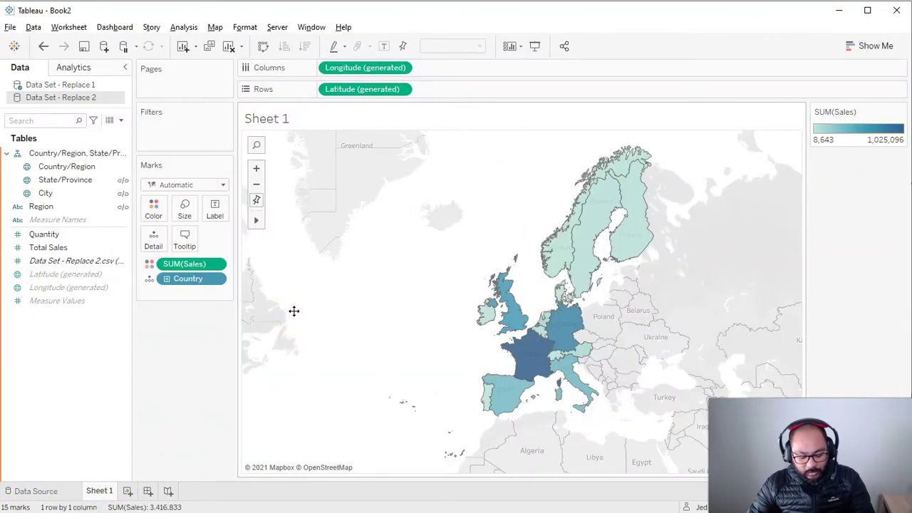
Annotate the map and data sources, then select Data Set - Replace 1 in the Data pane.
{"action": "mouse_move", "coordinate": [654, 223]}
{"action": "left_mouse_down"}
{"action": "mouse_move", "coordinate": [663, 287]}
{"action": "mouse_move", "coordinate": [618, 225]}
{"action": "left_mouse_up"}
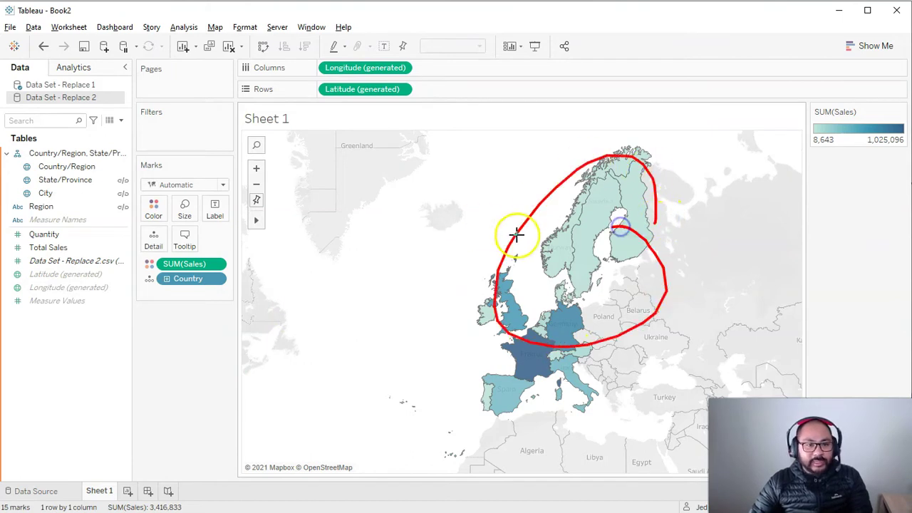
{"action": "mouse_move", "coordinate": [516, 233]}
{"action": "left_mouse_down"}
{"action": "mouse_move", "coordinate": [248, 151]}
{"action": "mouse_move", "coordinate": [132, 90]}
{"action": "left_mouse_up"}
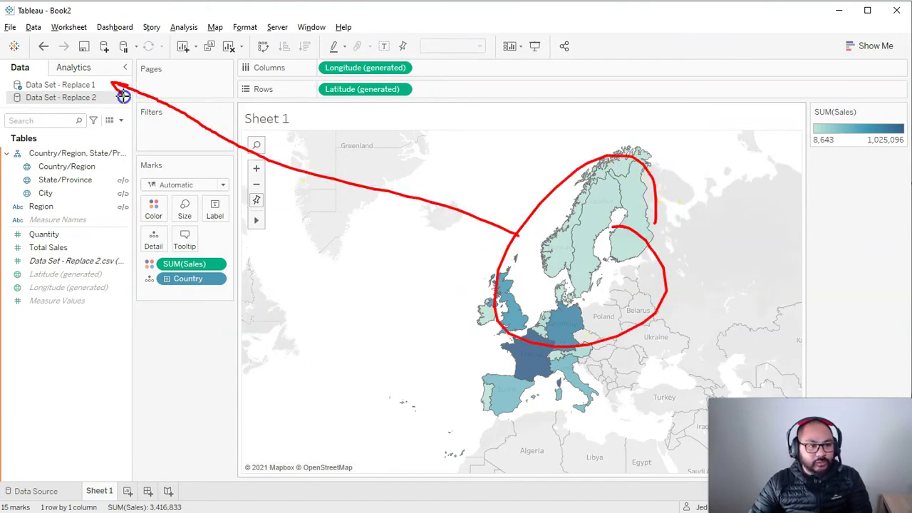
{"action": "key", "text": "Escape"}
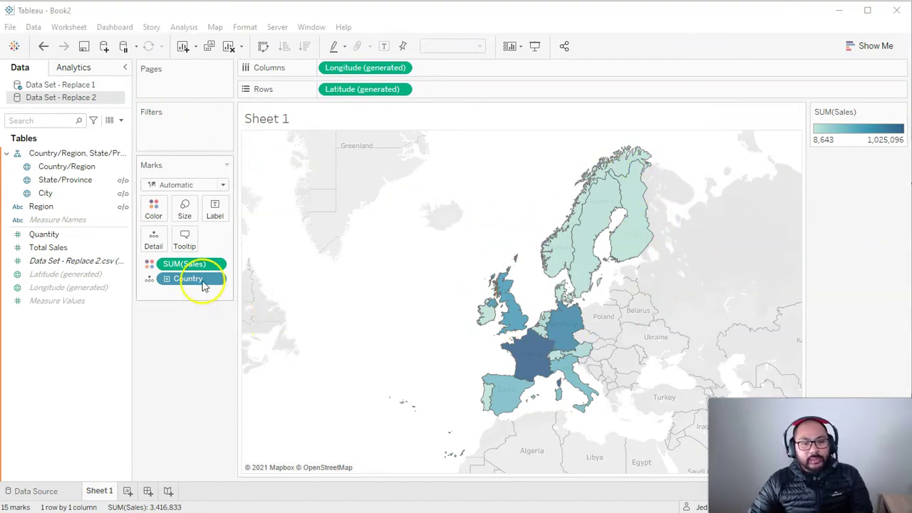
{"action": "left_click", "coordinate": [62, 87]}
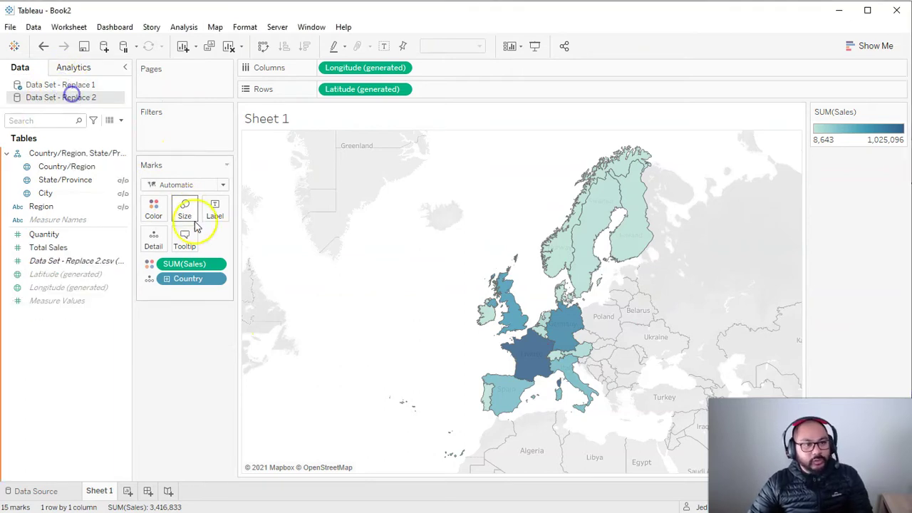
{"action": "left_click", "coordinate": [61, 97]}
{"action": "left_click", "coordinate": [61, 85]}
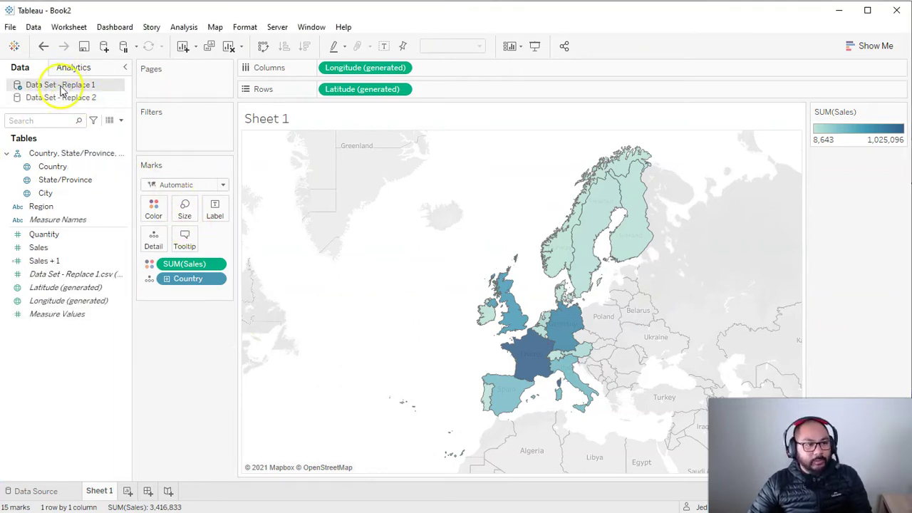
Replace data source Data Set - Replace 1 with Data Set - Replace 2 for Sheet 1.
{"action": "right_click", "coordinate": [64, 86]}
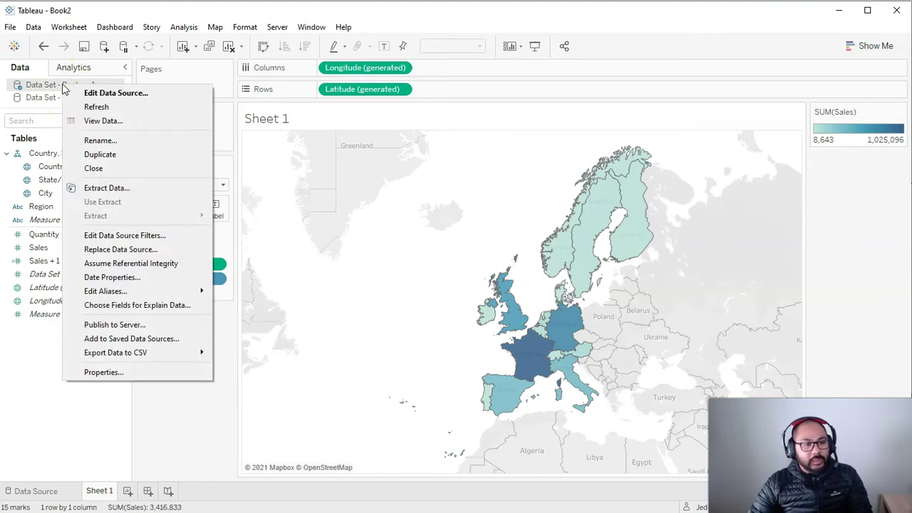
{"action": "left_click", "coordinate": [148, 251]}
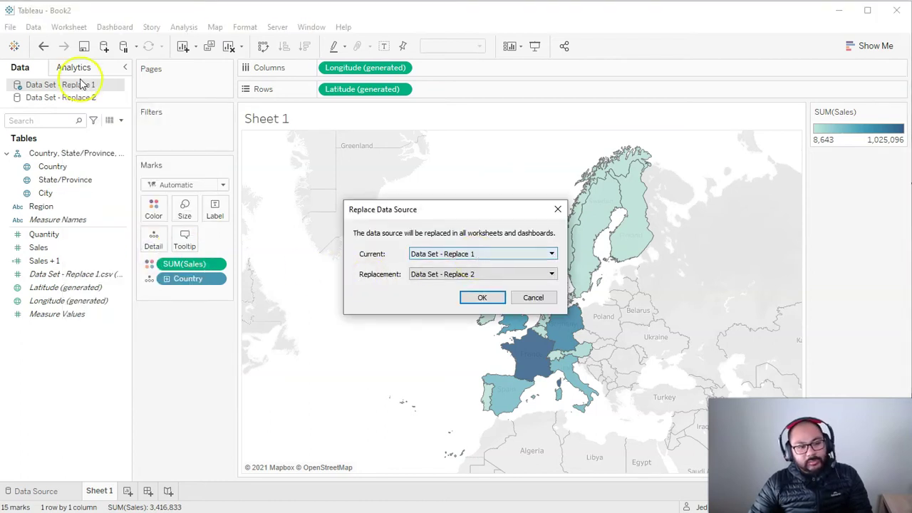
{"action": "left_click", "coordinate": [489, 259]}
{"action": "left_click", "coordinate": [493, 262]}
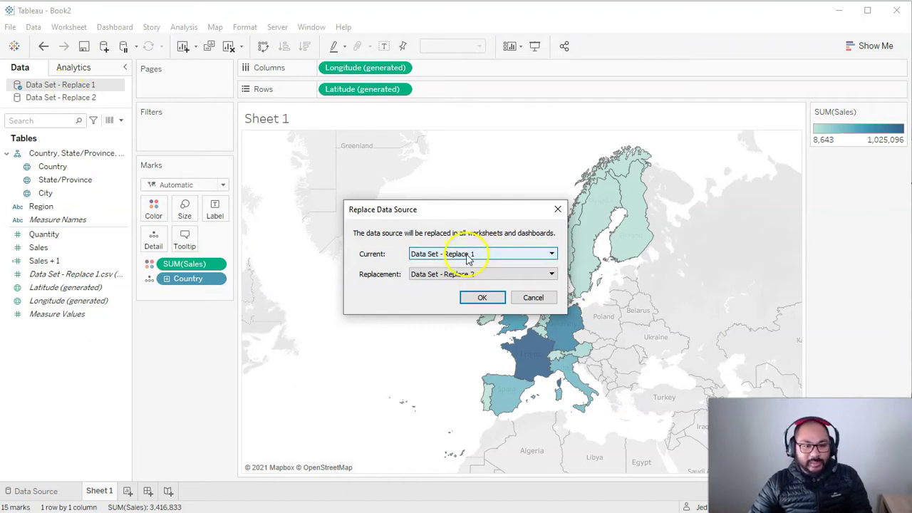
{"action": "left_click", "coordinate": [488, 275]}
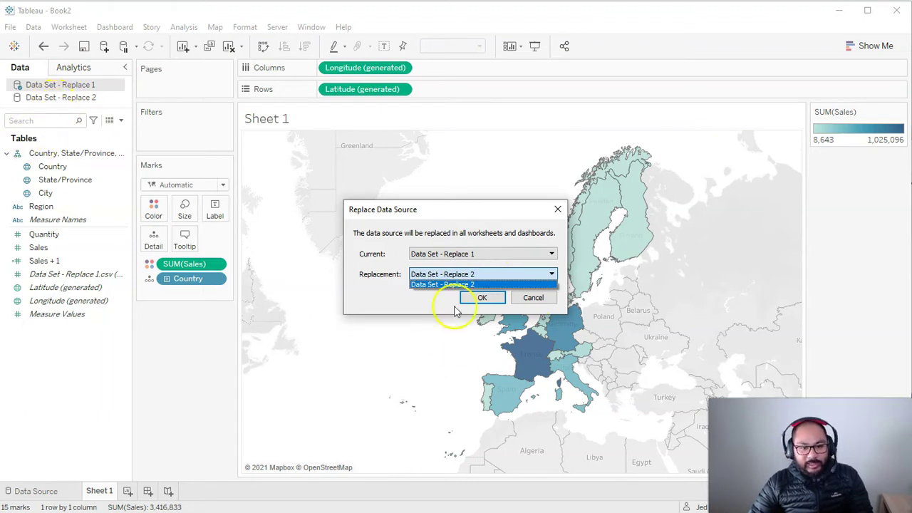
{"action": "left_click", "coordinate": [475, 282]}
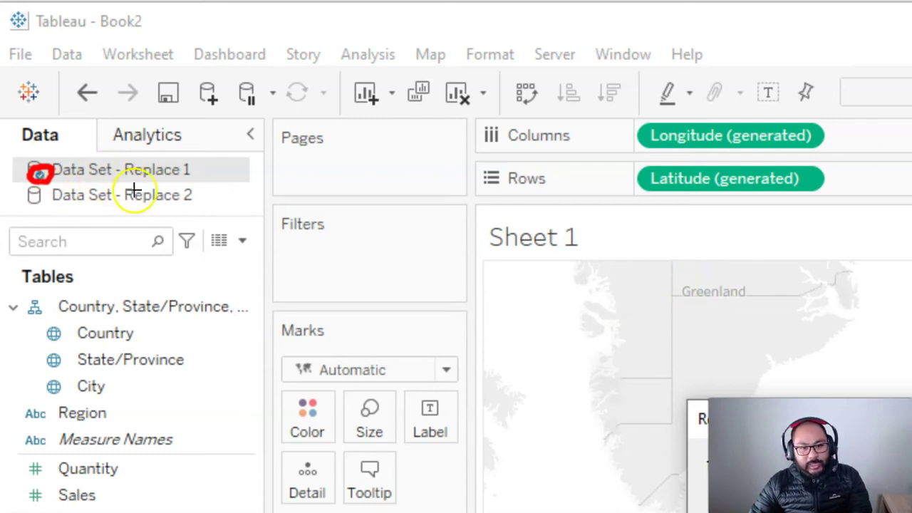
{"action": "mouse_move", "coordinate": [762, 261]}
{"action": "left_mouse_down"}
{"action": "mouse_move", "coordinate": [703, 259]}
{"action": "mouse_move", "coordinate": [747, 328]}
{"action": "mouse_move", "coordinate": [892, 340]}
{"action": "left_mouse_up"}
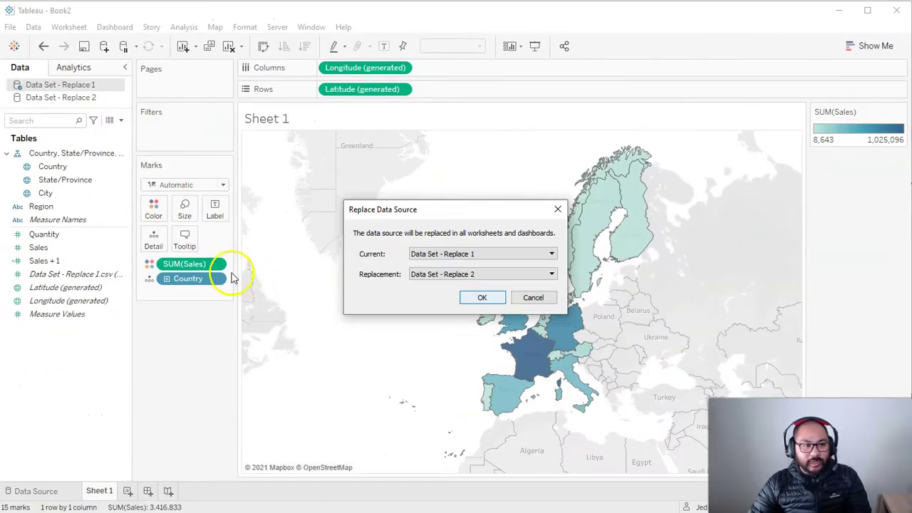
{"action": "left_click", "coordinate": [493, 297]}
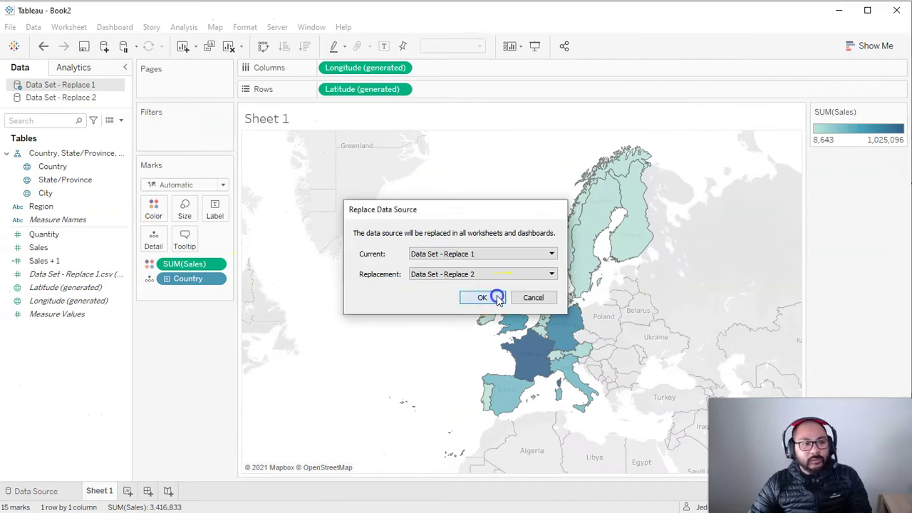
Remove Data Set - Replace 1 and widen the Data pane so full field names show.
{"action": "right_click", "coordinate": [51, 84]}
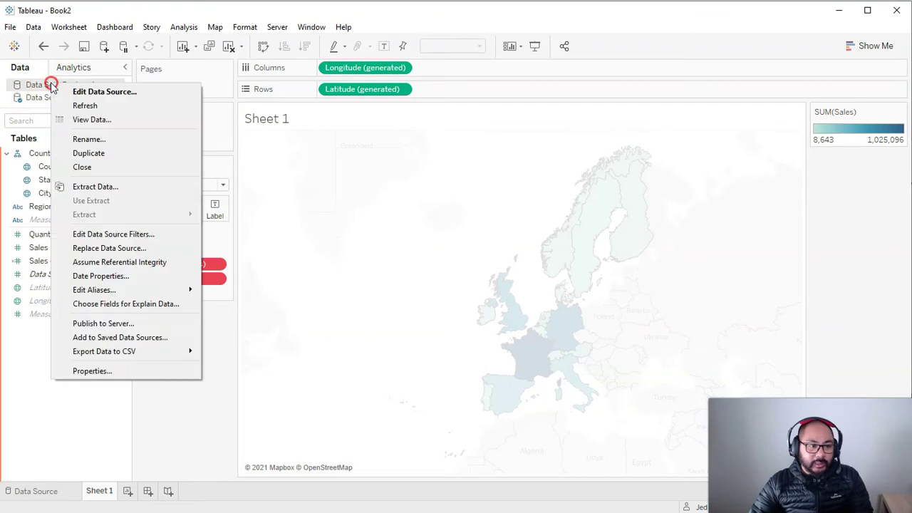
{"action": "left_click", "coordinate": [112, 168]}
{"action": "left_click", "coordinate": [91, 376]}
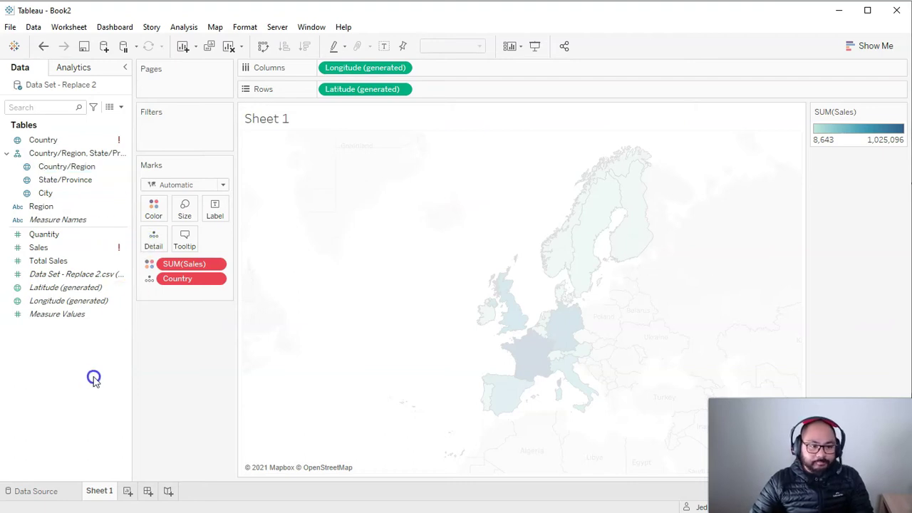
{"action": "left_click", "coordinate": [60, 142]}
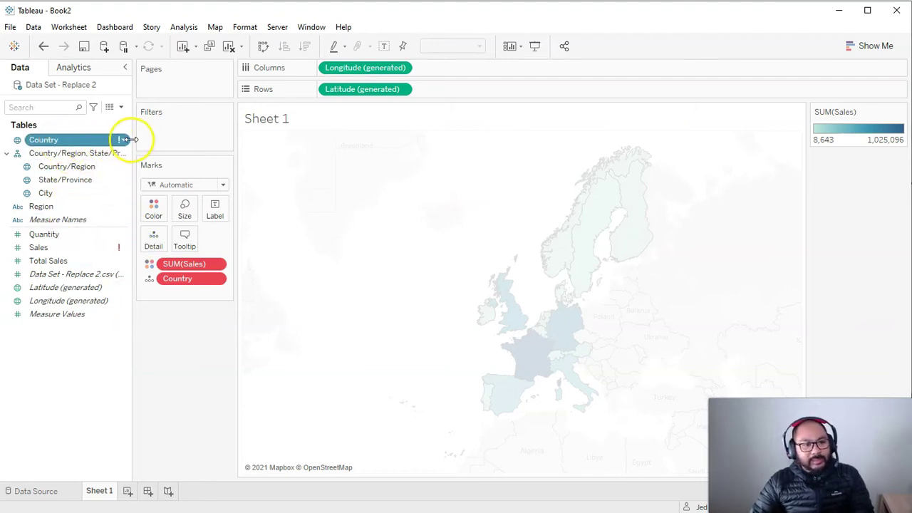
{"action": "left_click_drag", "start_coordinate": [131, 141], "coordinate": [179, 142]}
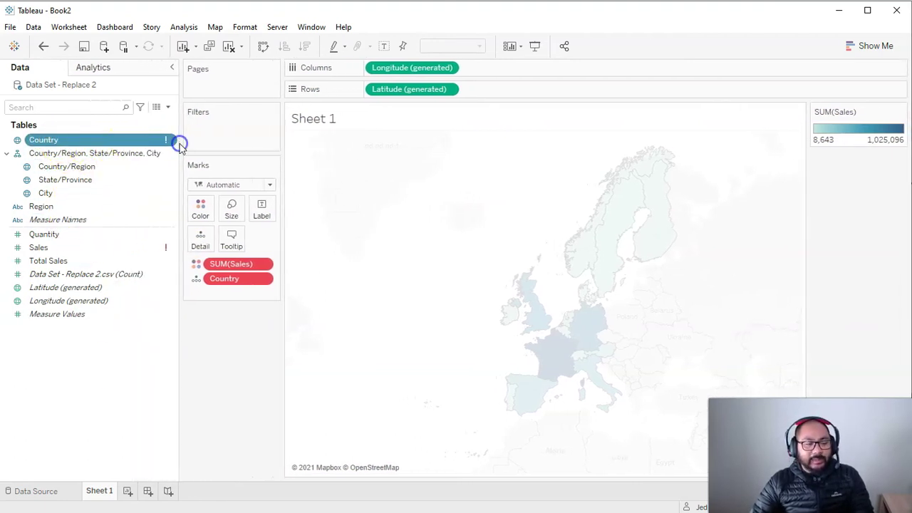
Inspect the broken Country field and the Country/Region hierarchy, ending with Country selected.
{"action": "mouse_move", "coordinate": [100, 145]}
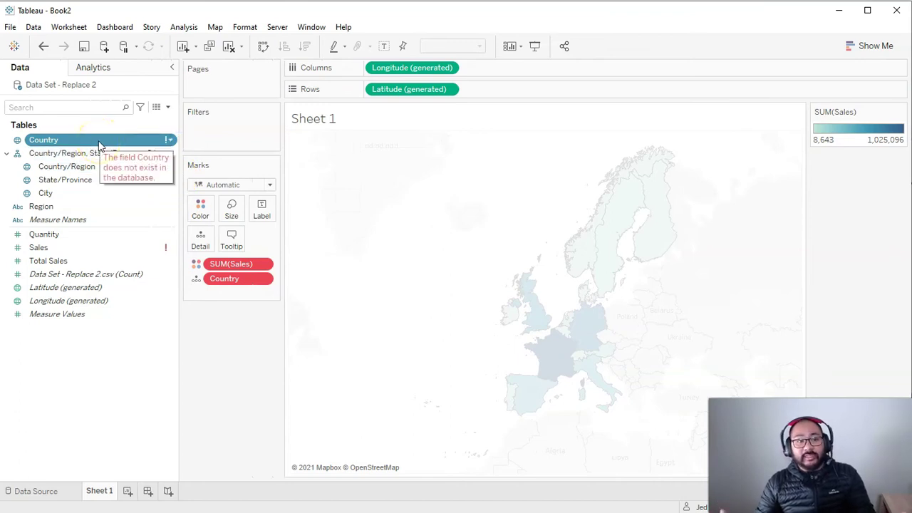
{"action": "left_click_drag", "start_coordinate": [213, 269], "coordinate": [105, 163]}
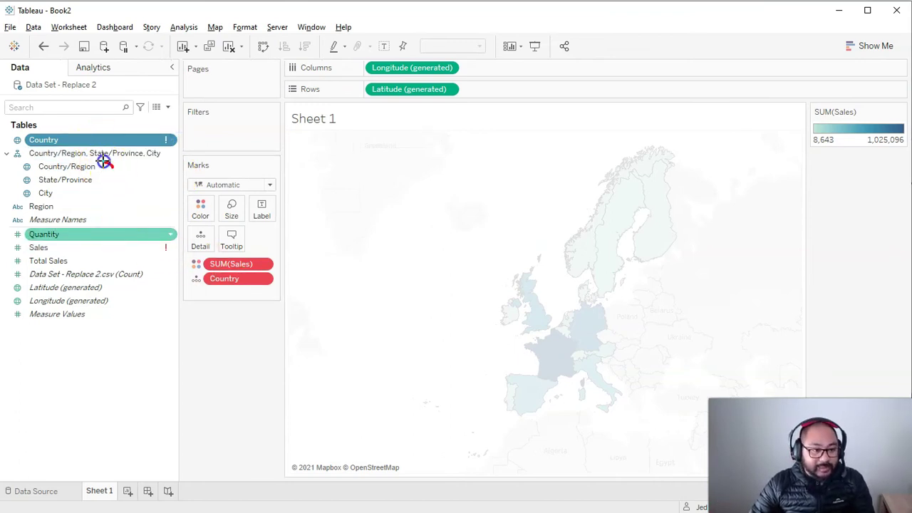
{"action": "mouse_move", "coordinate": [37, 158]}
{"action": "left_mouse_down"}
{"action": "mouse_move", "coordinate": [41, 183]}
{"action": "mouse_move", "coordinate": [105, 171]}
{"action": "left_mouse_up"}
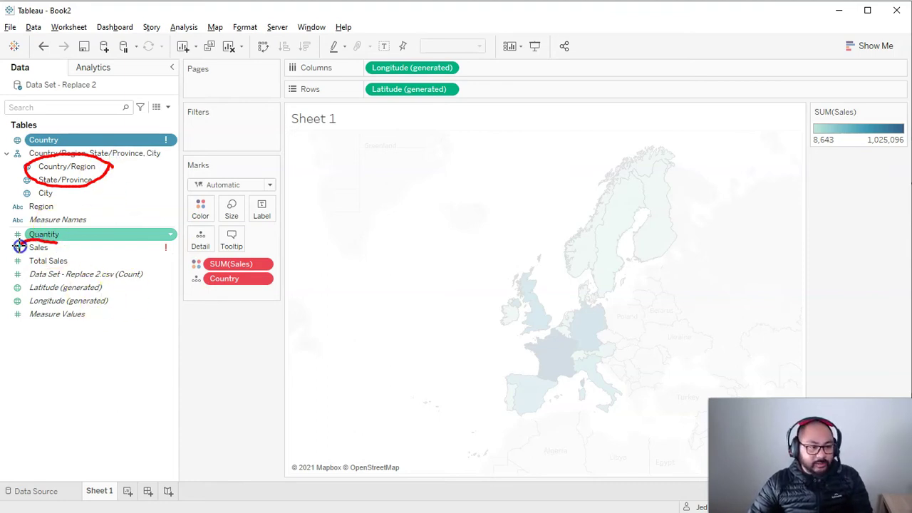
{"action": "left_click_drag", "start_coordinate": [52, 246], "coordinate": [54, 243]}
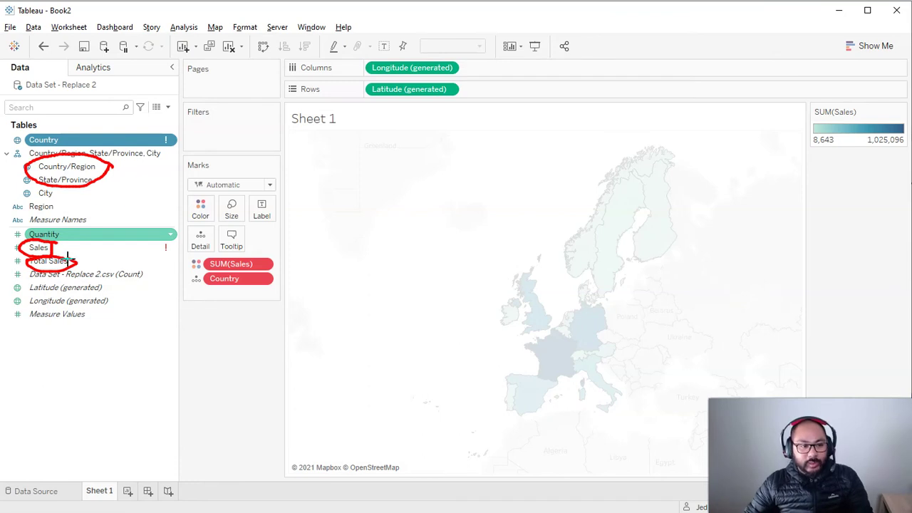
{"action": "left_click", "coordinate": [238, 302]}
{"action": "left_click", "coordinate": [91, 156]}
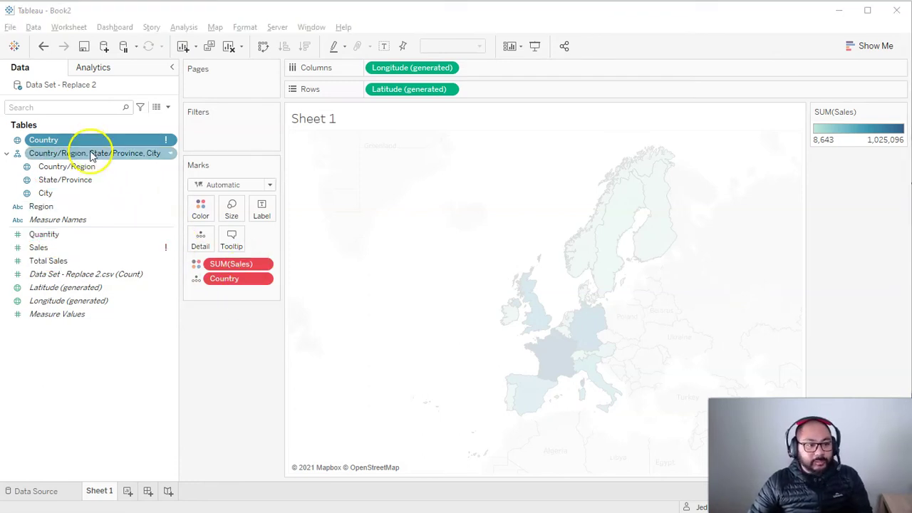
{"action": "left_click", "coordinate": [93, 140]}
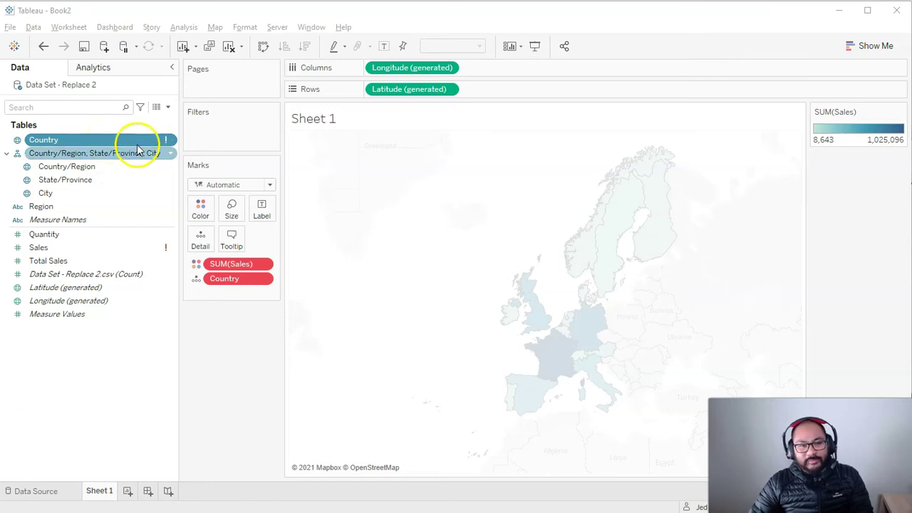
Replace all references to the broken Country field with Country/Region.
{"action": "right_click", "coordinate": [91, 146]}
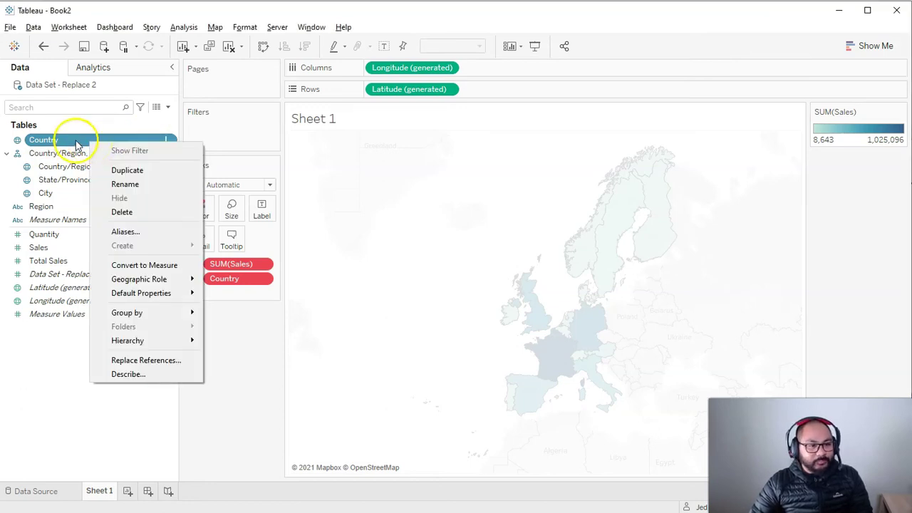
{"action": "left_click", "coordinate": [73, 153], "text": "ctrl"}
{"action": "left_click", "coordinate": [81, 140]}
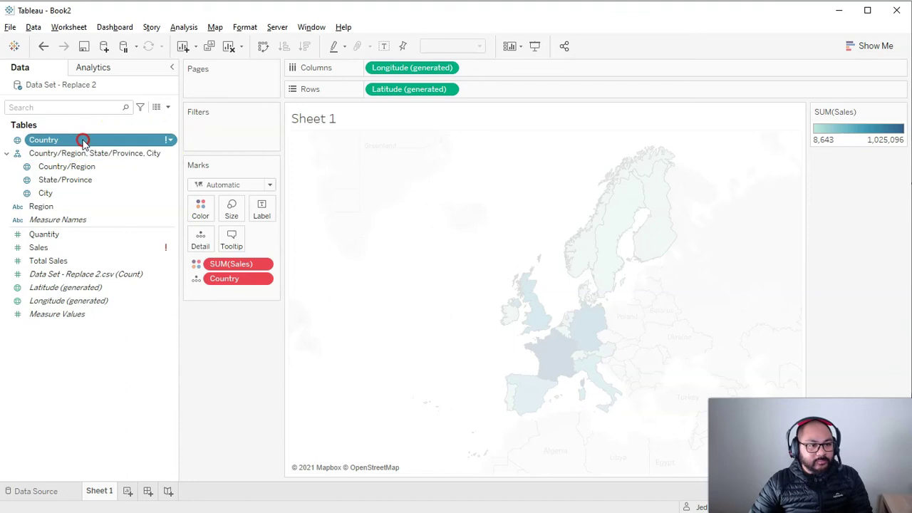
{"action": "right_click", "coordinate": [83, 142]}
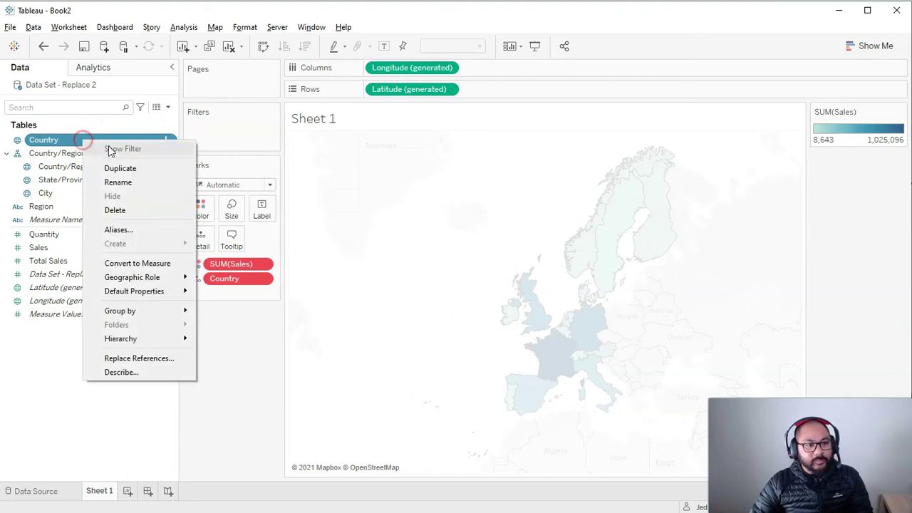
{"action": "left_click", "coordinate": [168, 363]}
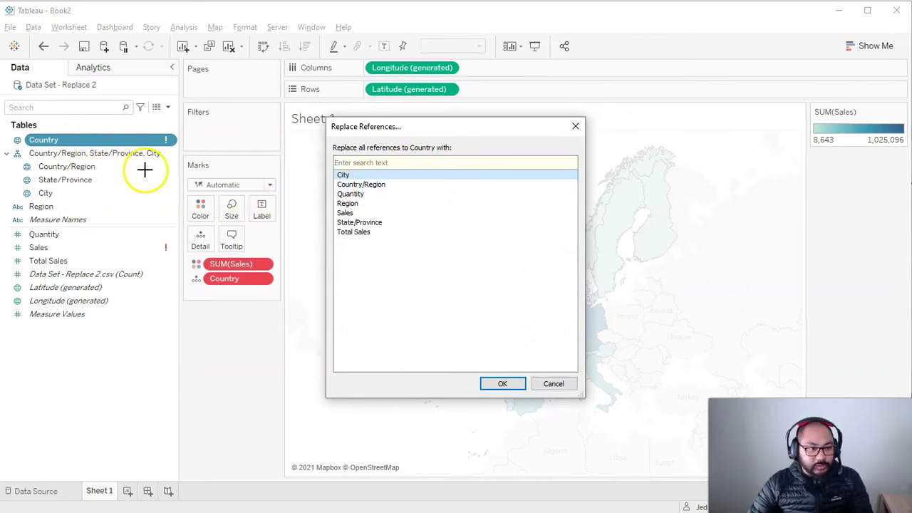
{"action": "left_click_drag", "start_coordinate": [173, 166], "coordinate": [130, 164]}
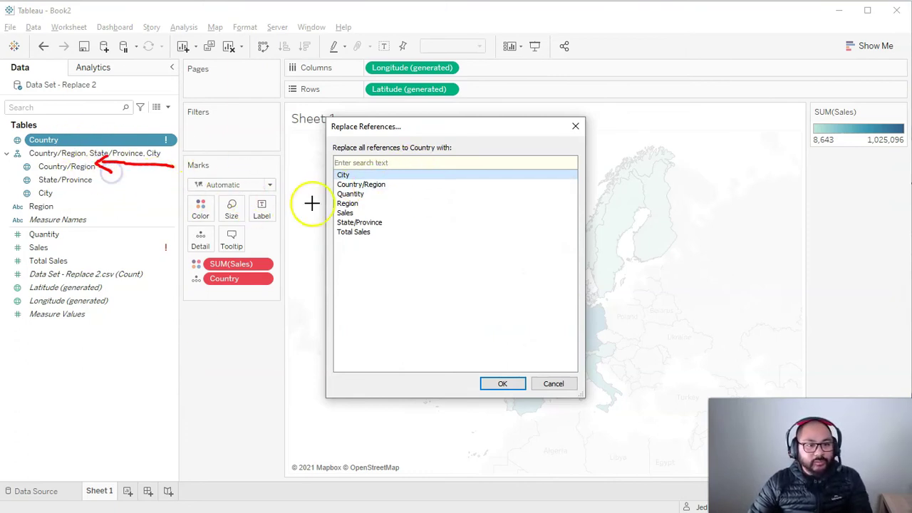
{"action": "left_click", "coordinate": [409, 185]}
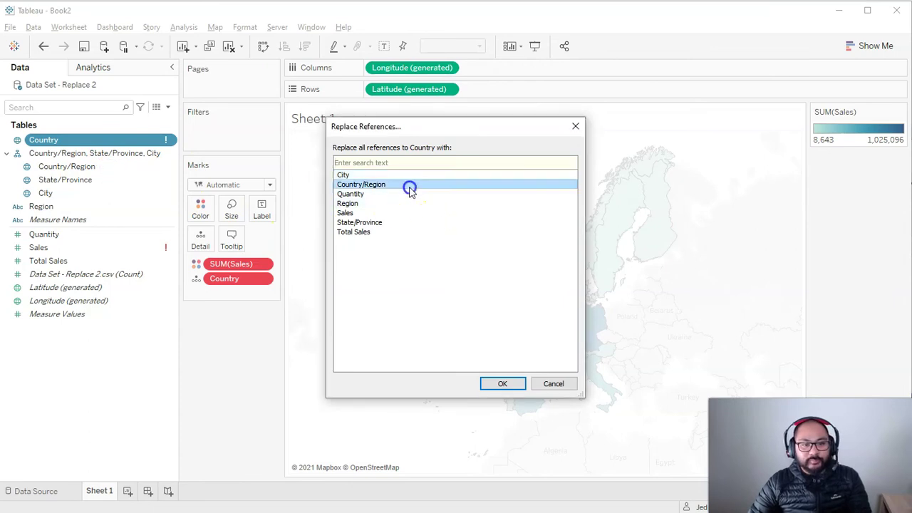
{"action": "left_click", "coordinate": [502, 383]}
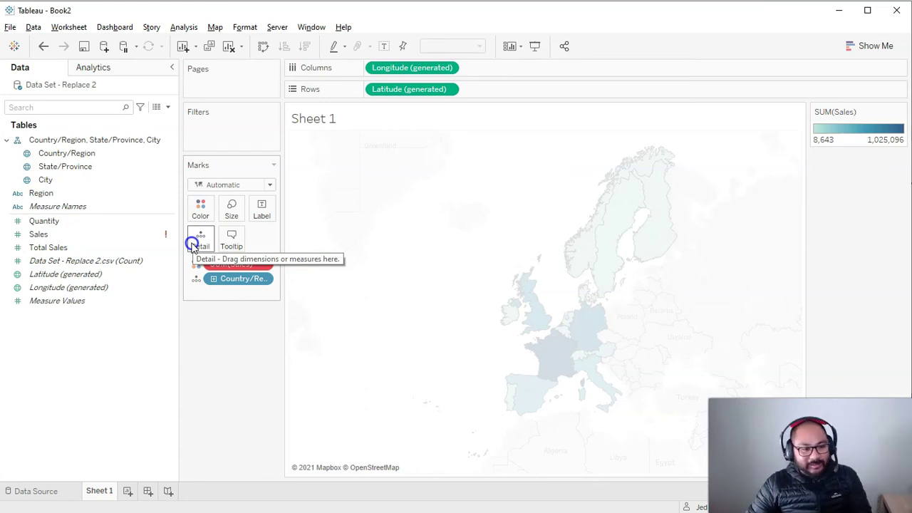
Replace all references to the broken Sales field with Total Sales.
{"action": "right_click", "coordinate": [120, 234]}
{"action": "left_click", "coordinate": [88, 237]}
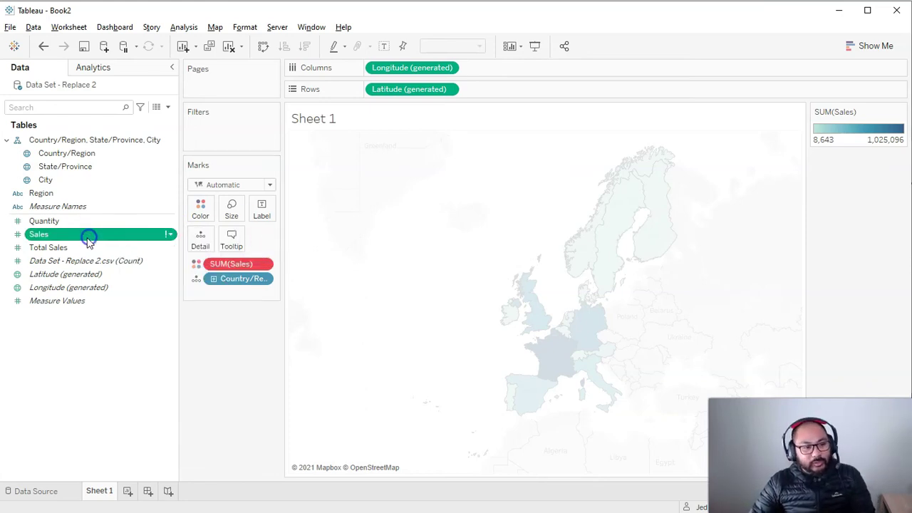
{"action": "right_click", "coordinate": [85, 240]}
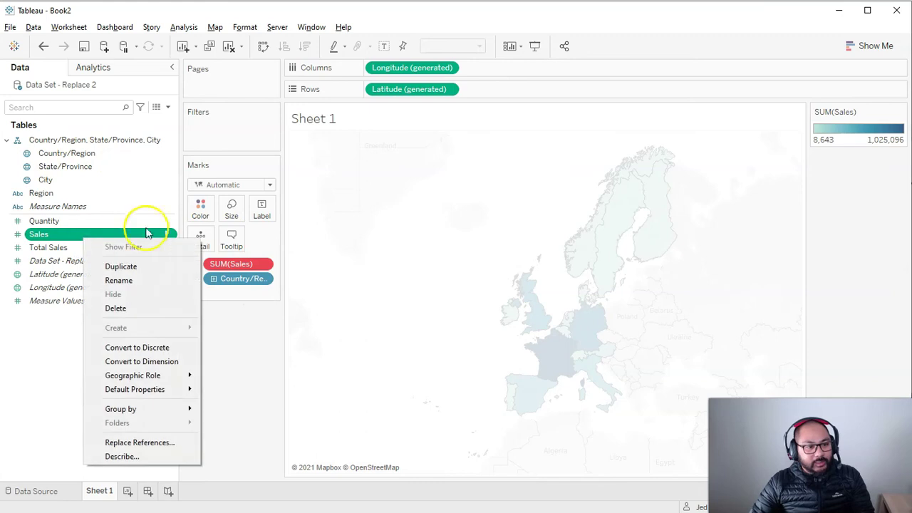
{"action": "left_click", "coordinate": [139, 442]}
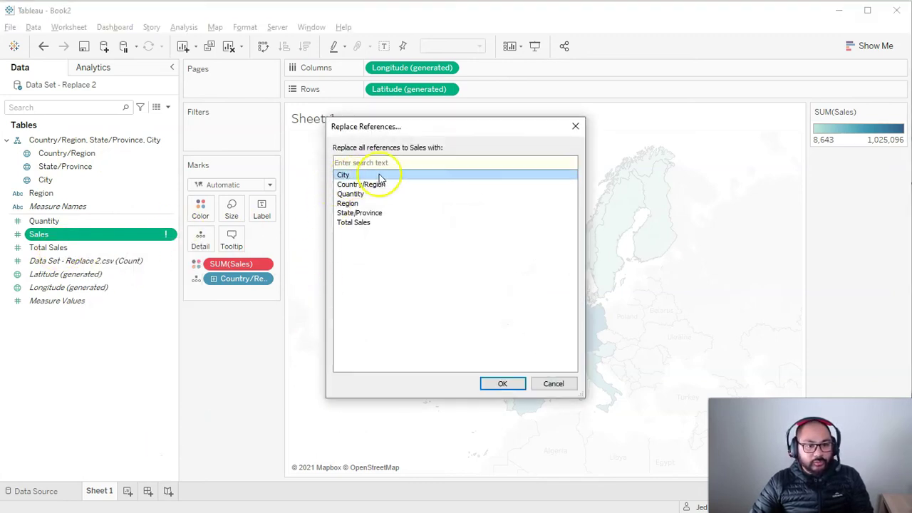
{"action": "left_click", "coordinate": [376, 222]}
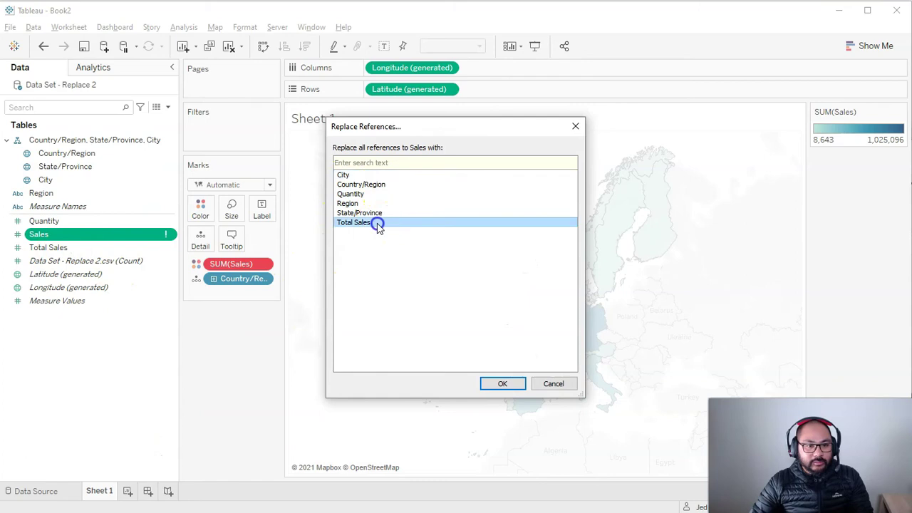
{"action": "left_click", "coordinate": [498, 383]}
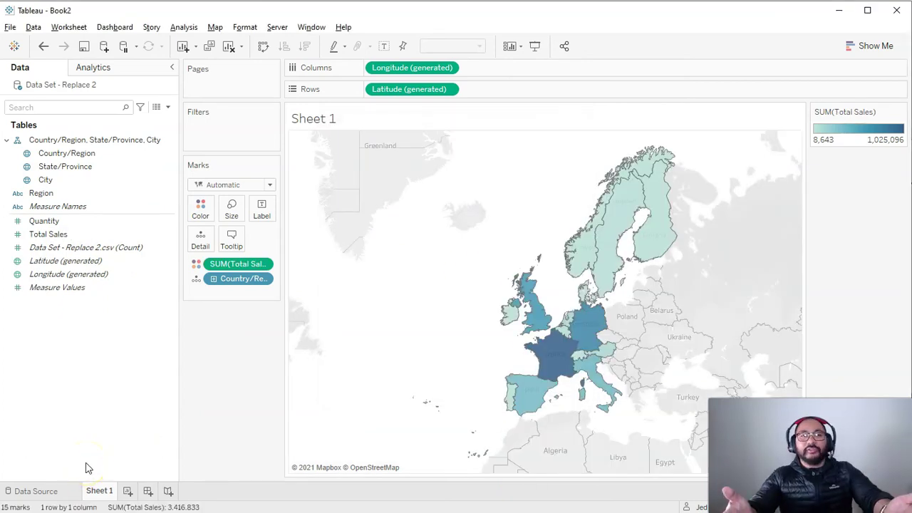